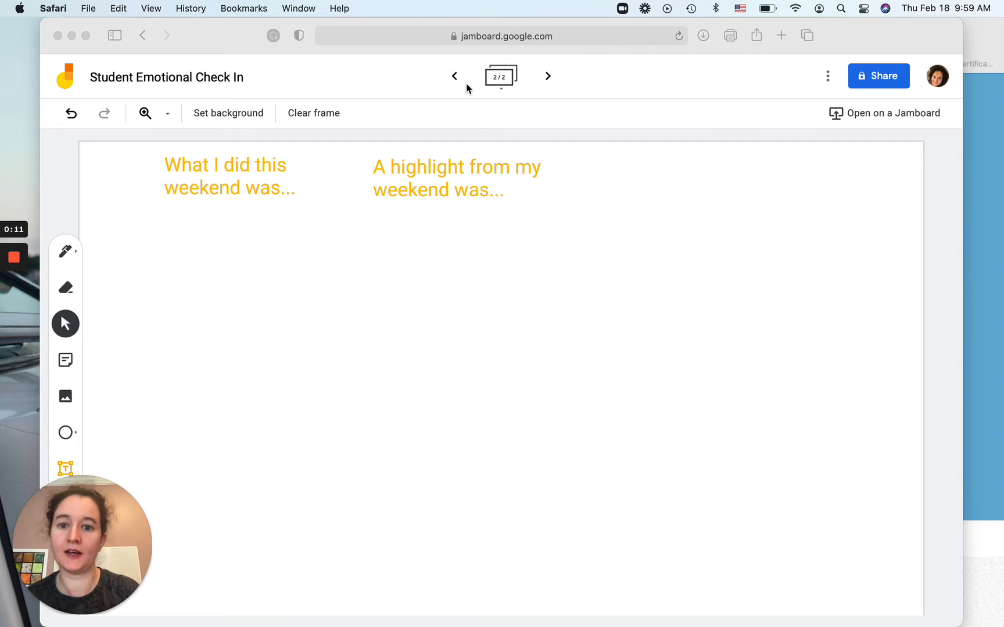
Step: View the first frame of the board and return to the second frame
click(455, 86)
click(455, 85)
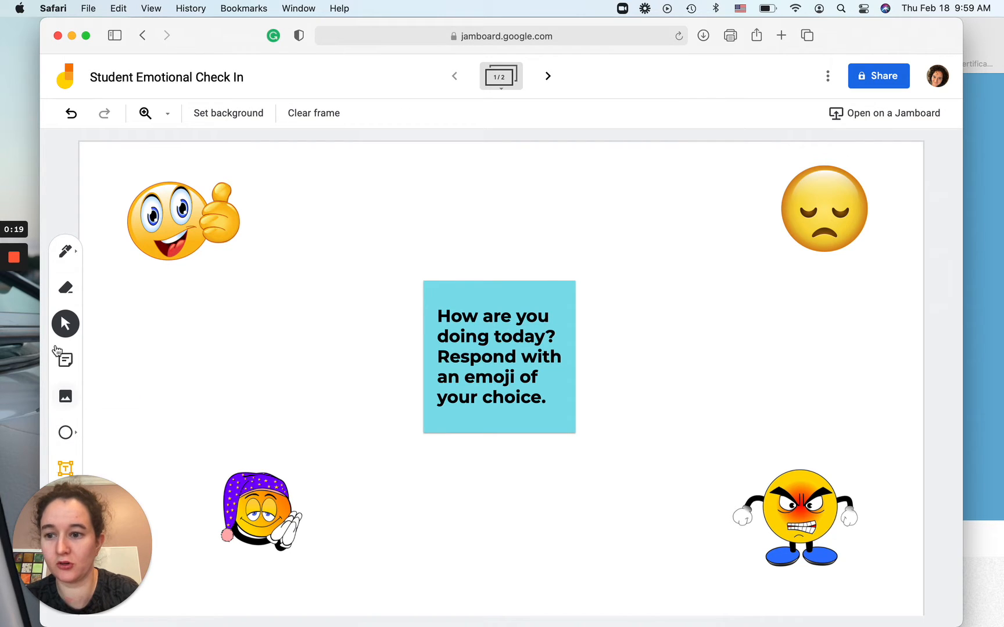
click(538, 74)
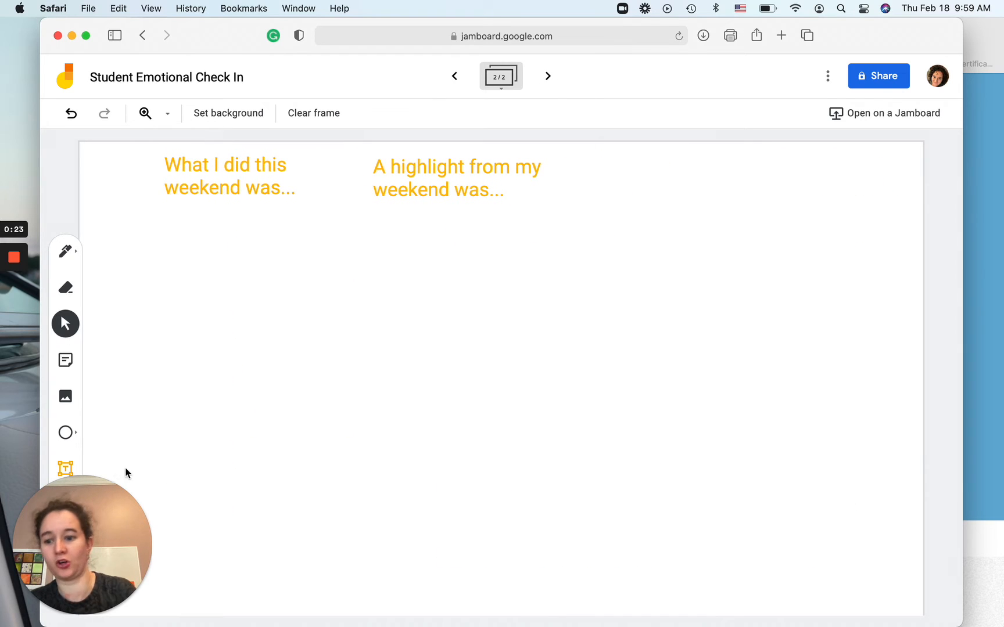
Step: Add a text box reading 'One thing I wish had gone differently this weekend was...' at the top right and widen it
drag(74, 522, 58, 66)
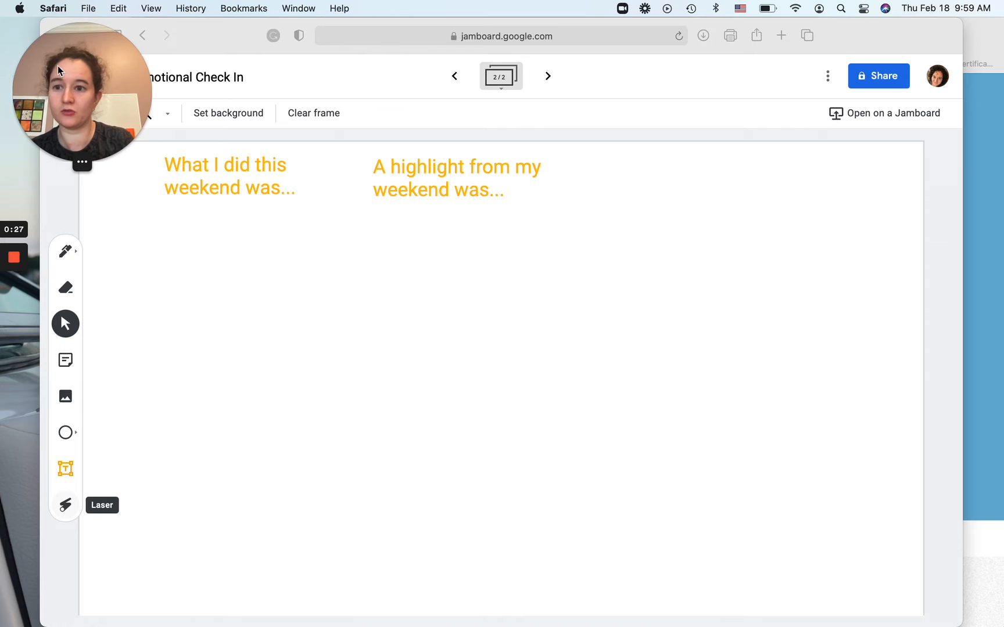
click(65, 473)
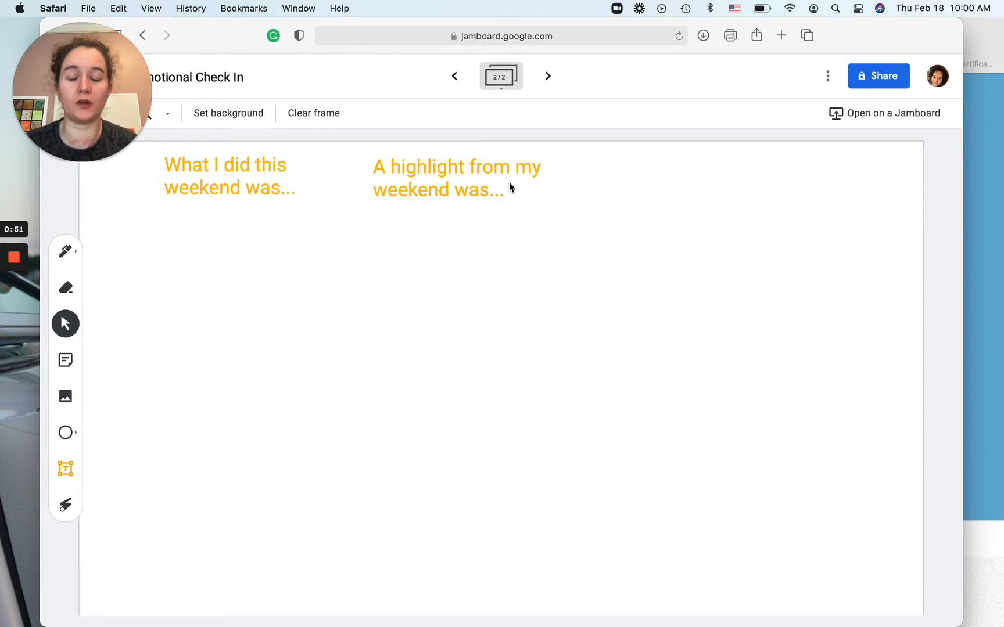
click(66, 469)
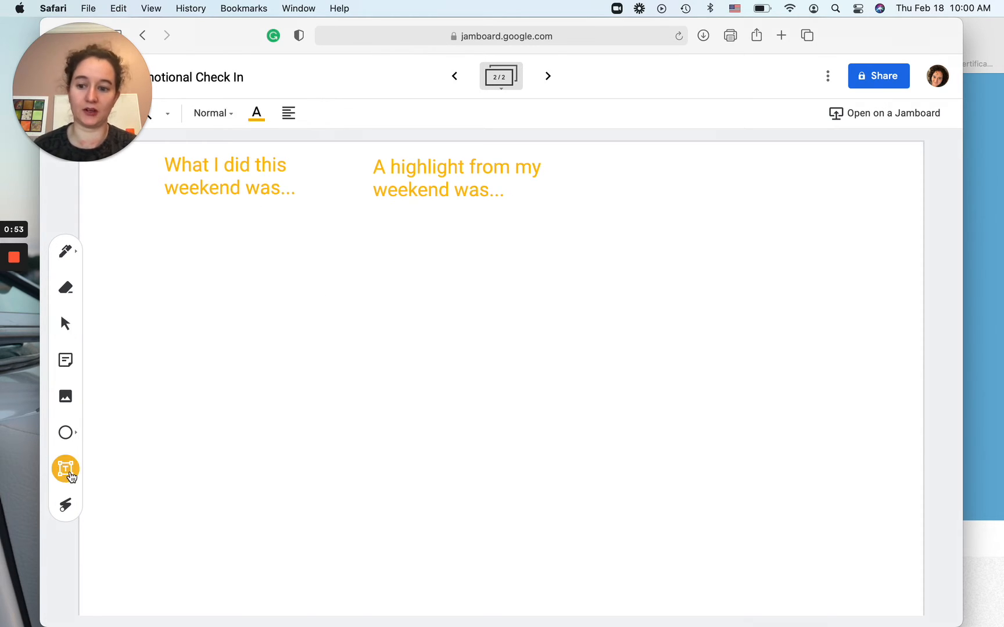
click(629, 165)
text(One thing I )
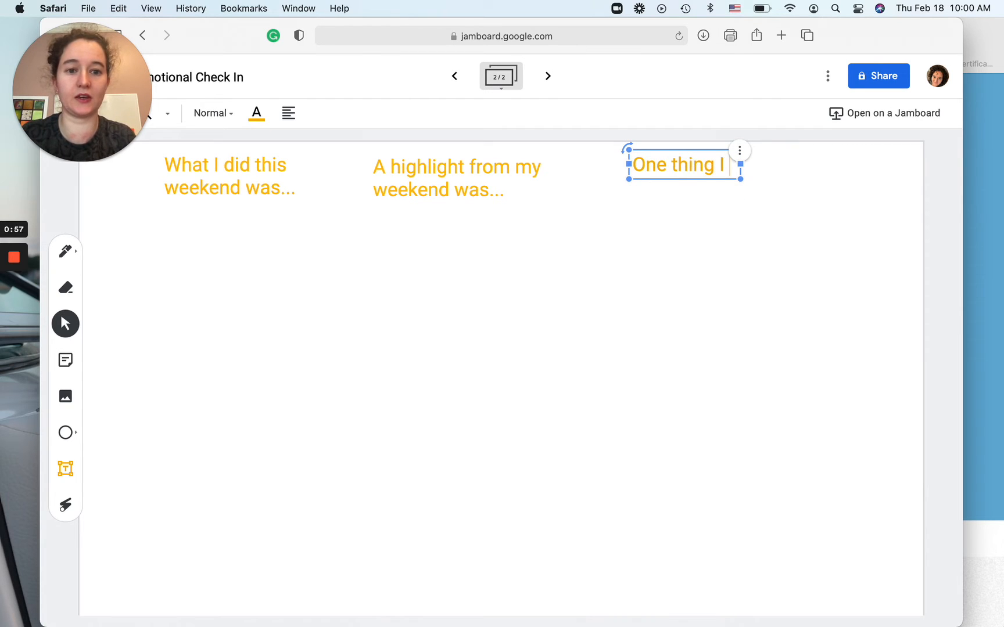
text(wish had)
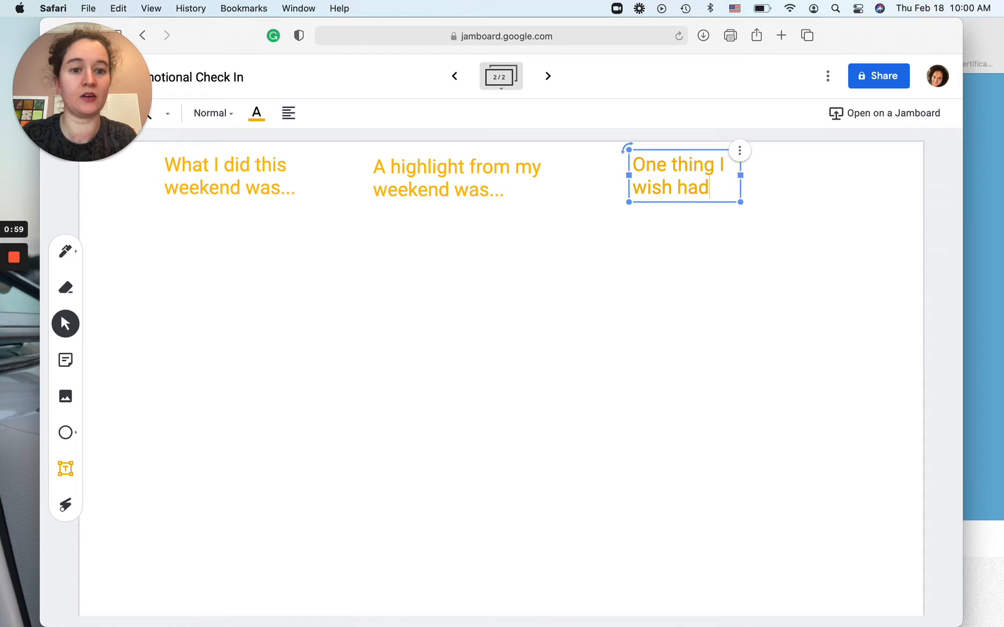
text( gone different)
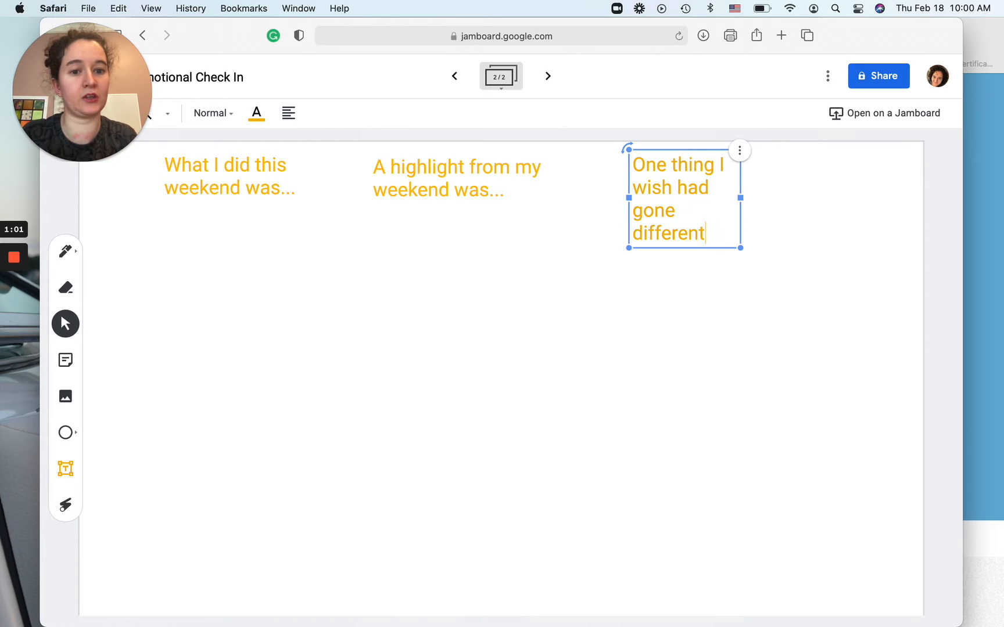
text(ly this weekend was...)
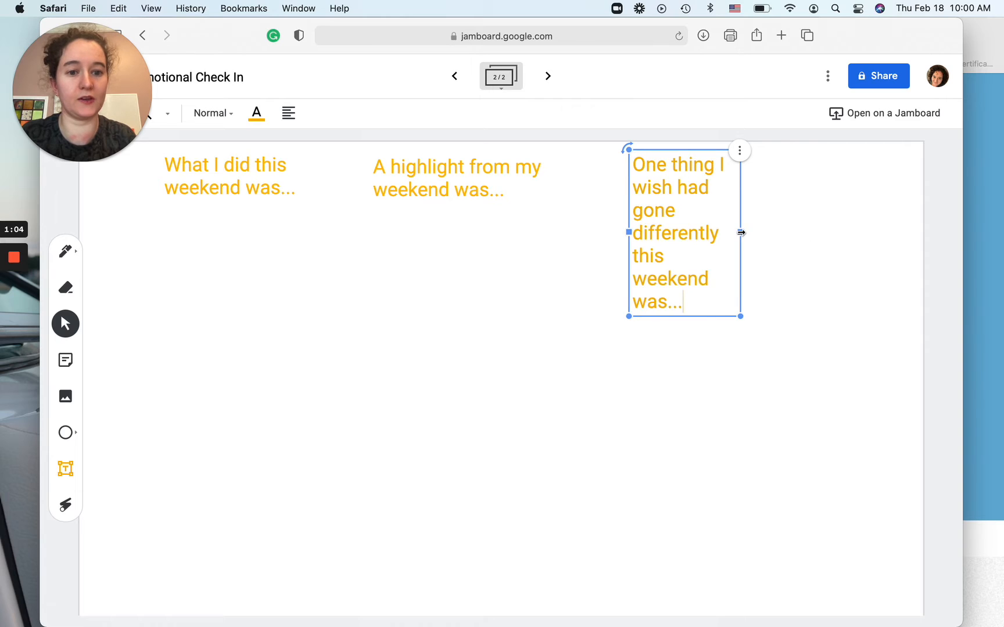
drag(741, 232, 906, 175)
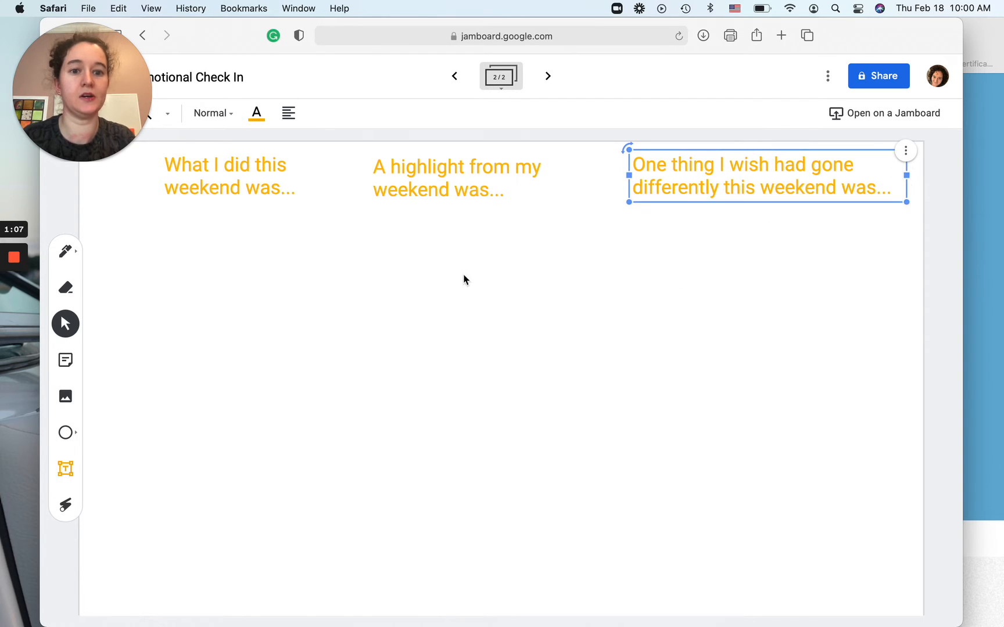
click(428, 285)
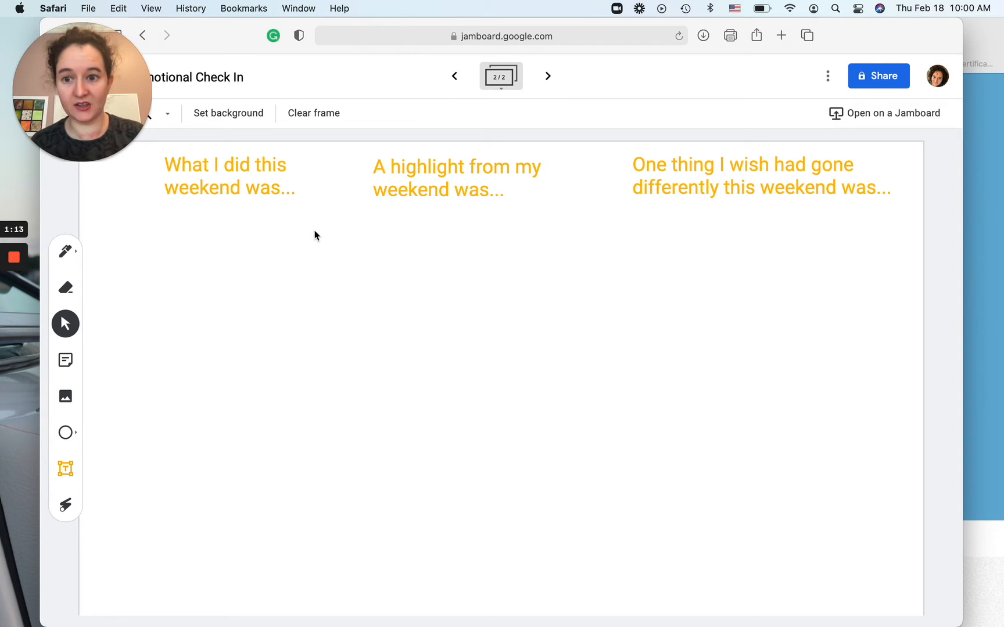
Step: Create an orange sticky note reading 'Share about your weekend'
click(68, 359)
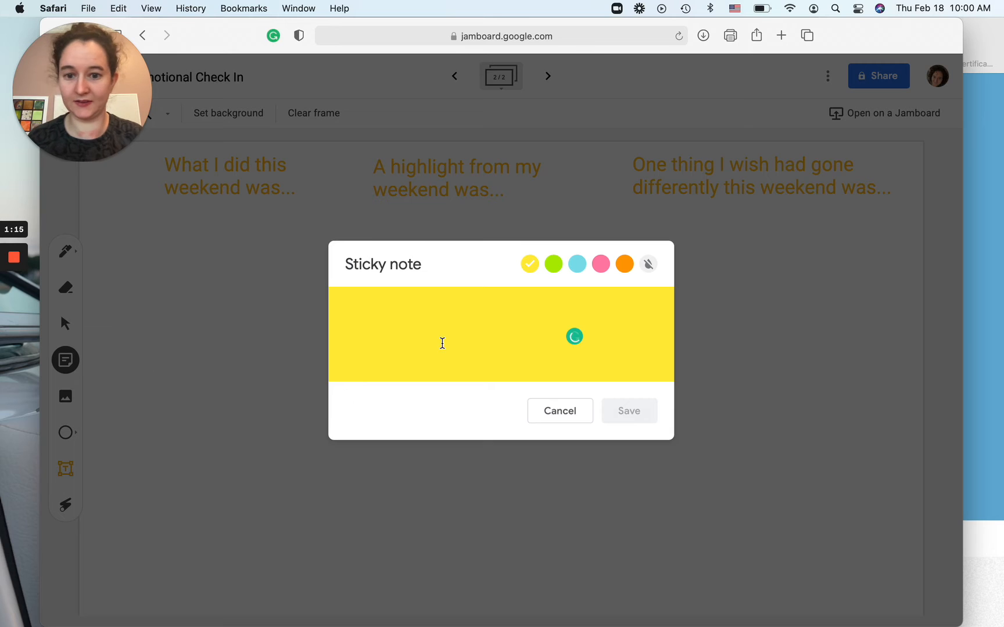
click(627, 264)
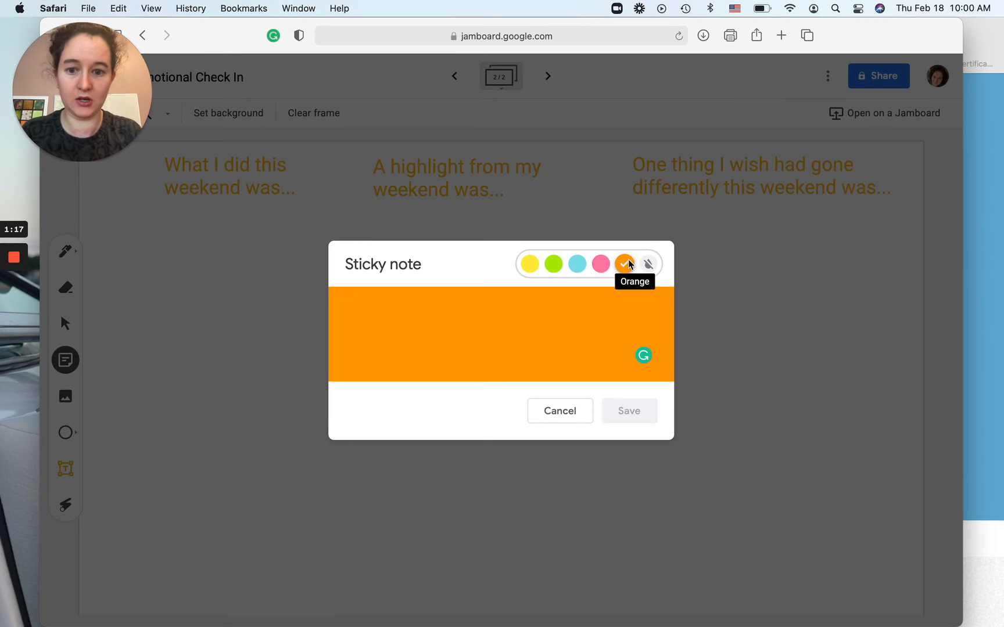
text(Shar)
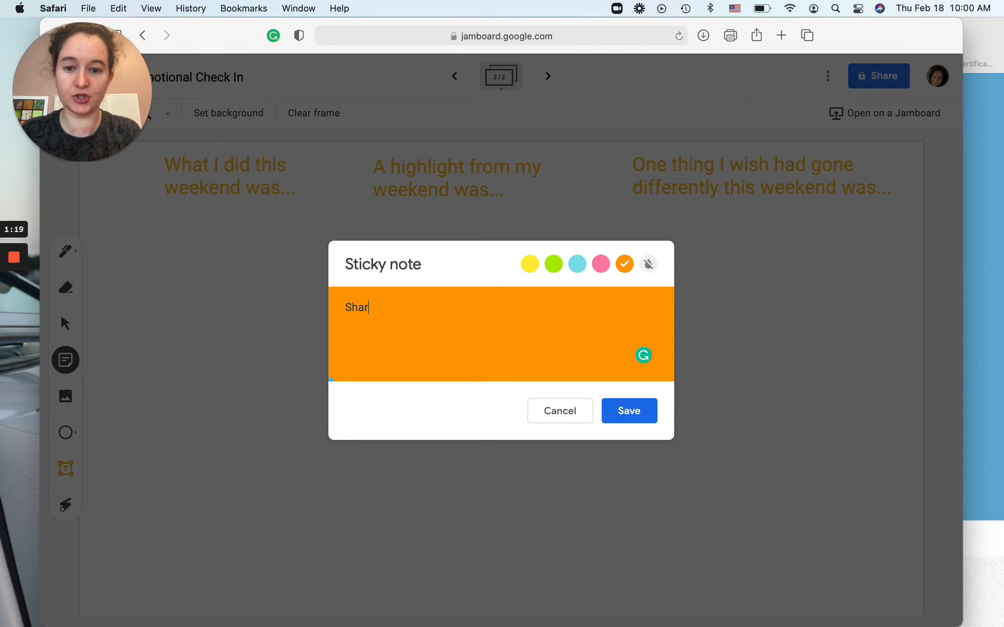
text(e about your weekend)
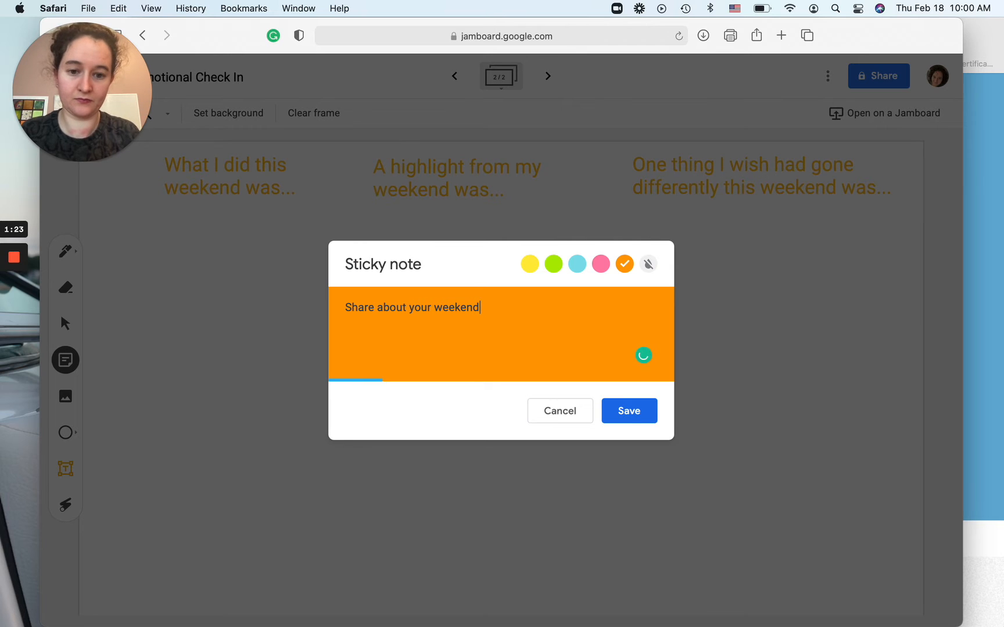
click(628, 412)
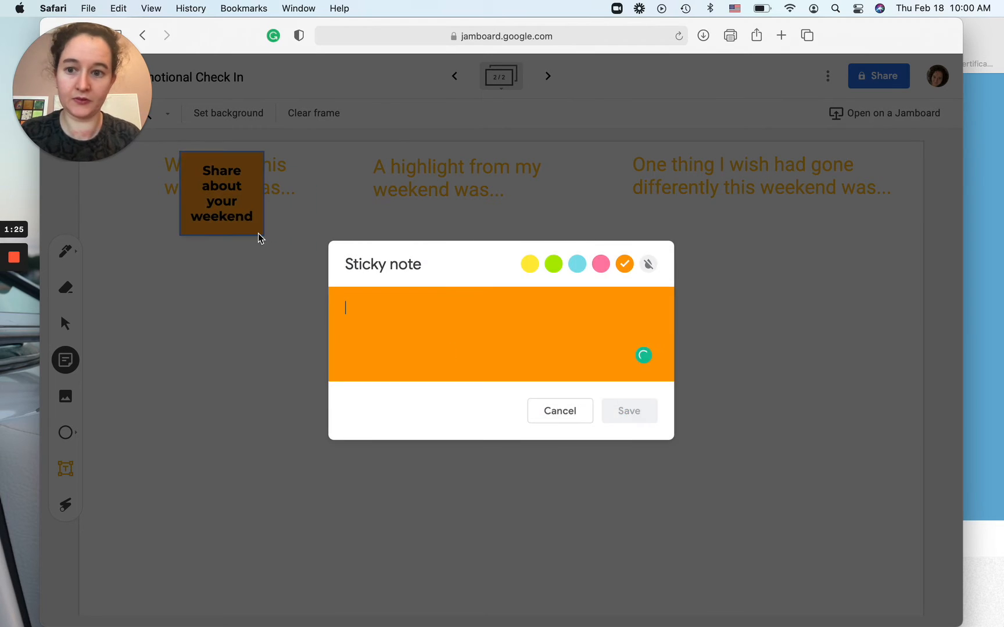
Step: Move the sticky note to the centre, just below the middle heading
click(230, 204)
drag(253, 225, 540, 450)
drag(492, 396, 477, 275)
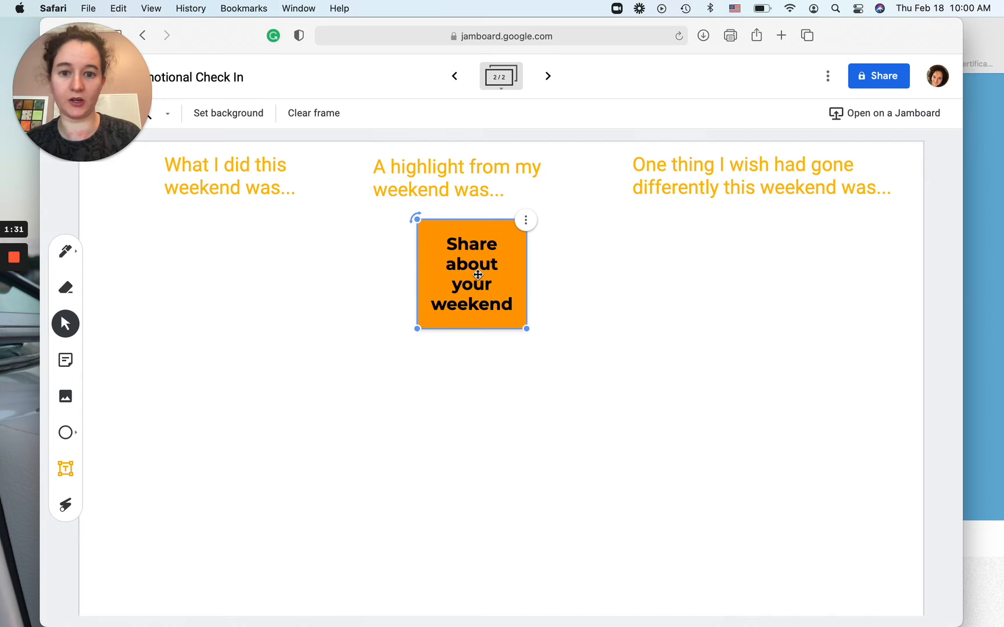
Step: Duplicate the 'A highlight from my weekend was...' heading and move the copy below the first heading
click(188, 169)
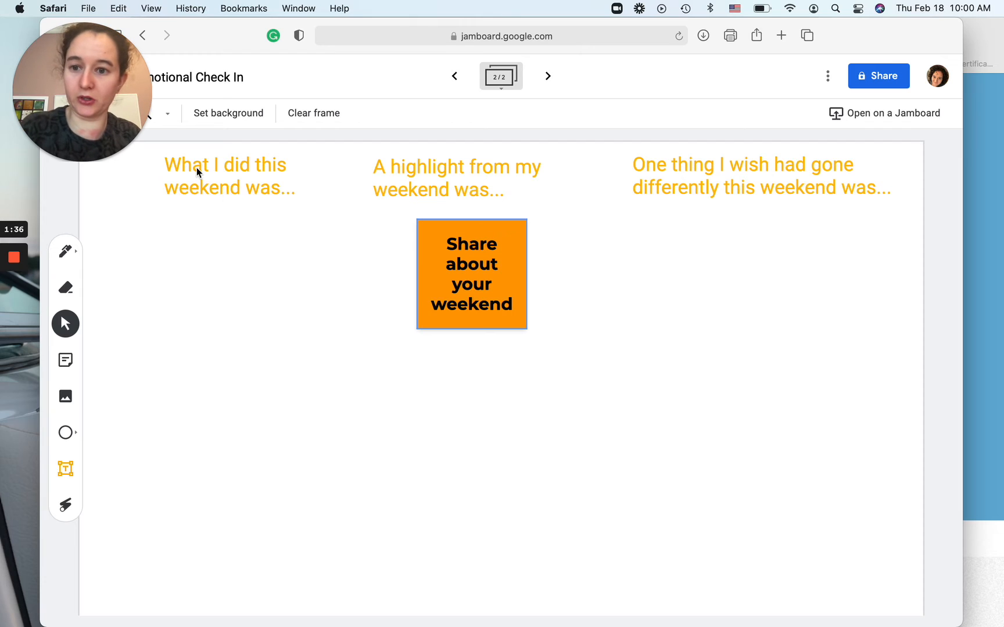
click(213, 173)
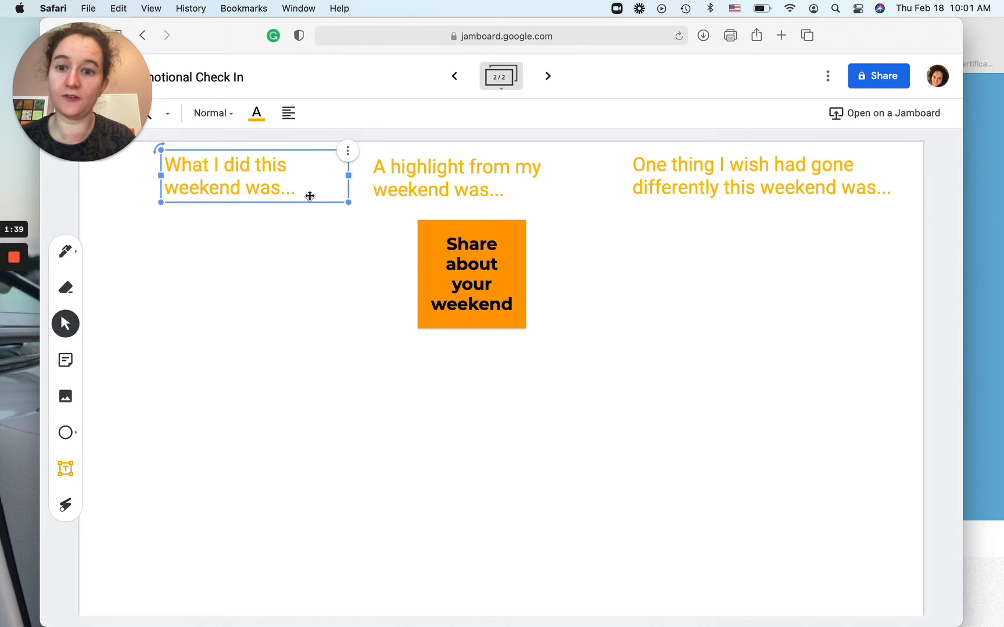
click(416, 172)
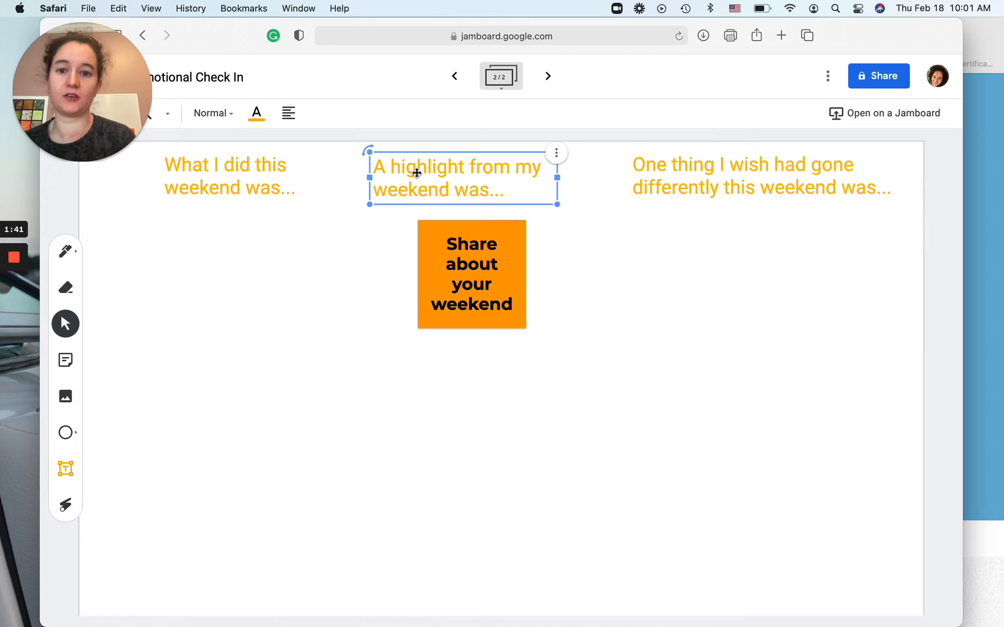
click(558, 154)
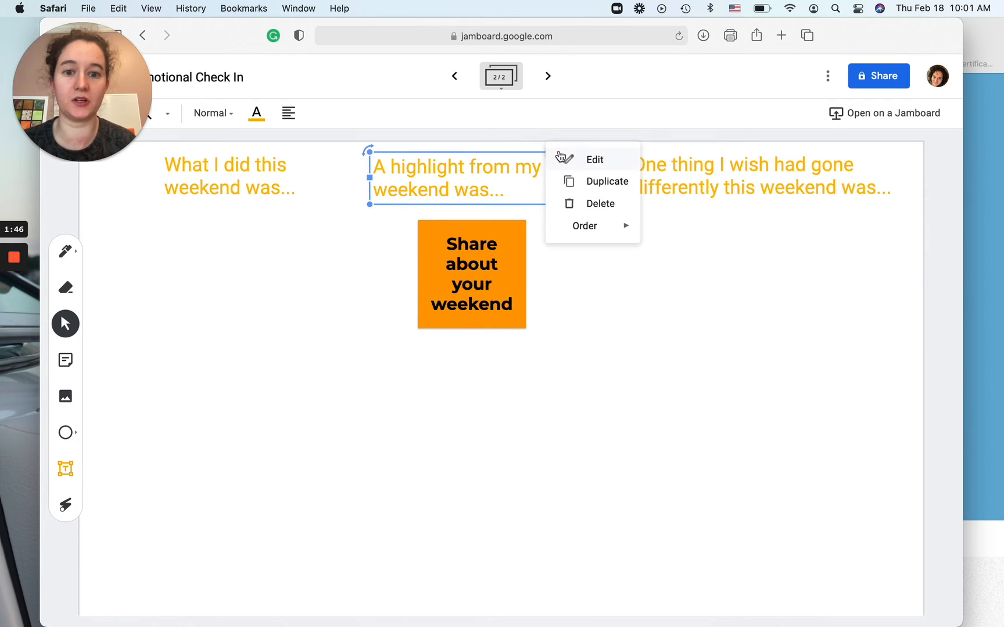
click(589, 183)
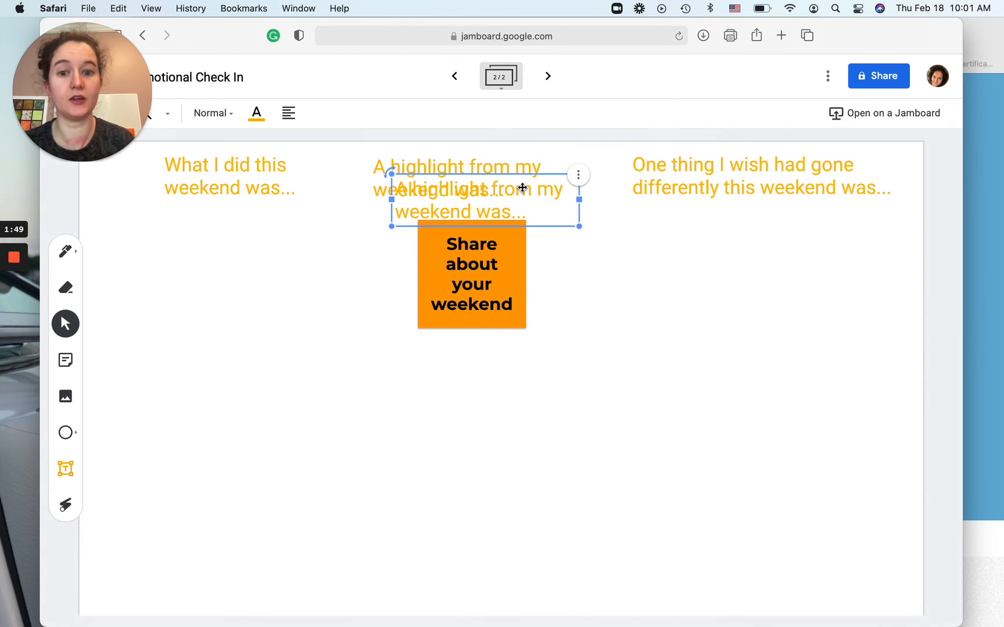
drag(526, 187, 240, 276)
Step: Edit the copy to read 'A highlight from my weekend was playing in the snow.'
double_click(211, 282)
key(BackSpace)
key(BackSpace)
key(BackSpace)
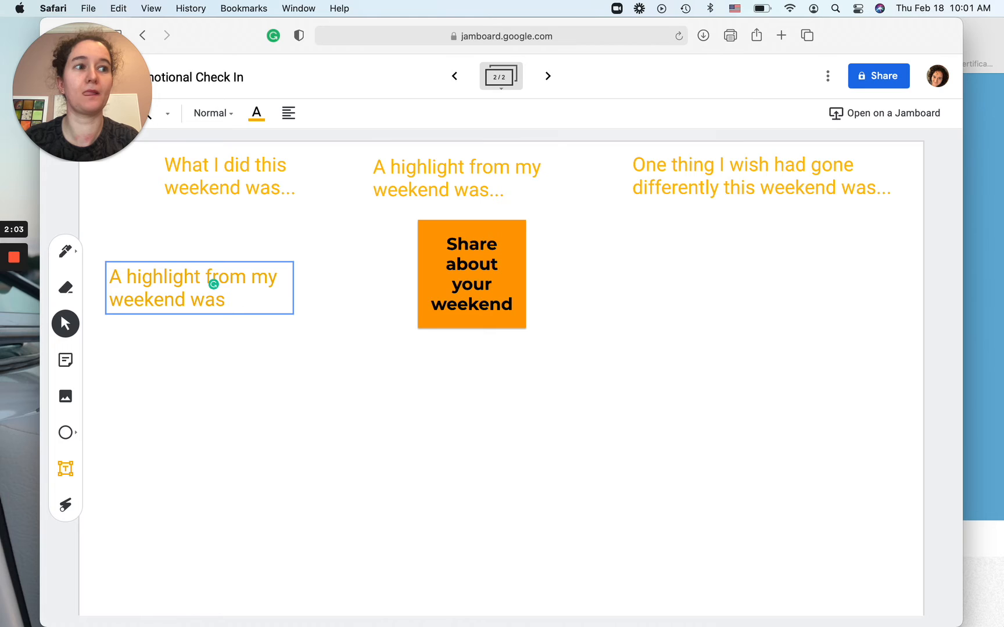
text(playing wi)
key(BackSpace)
key(BackSpace)
text(in the snow.)
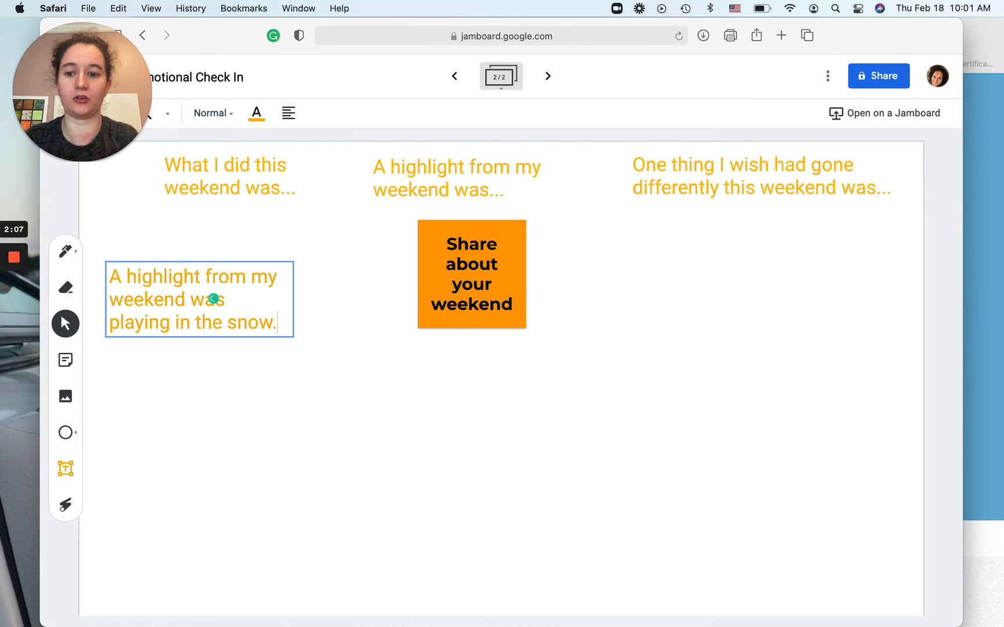
click(256, 453)
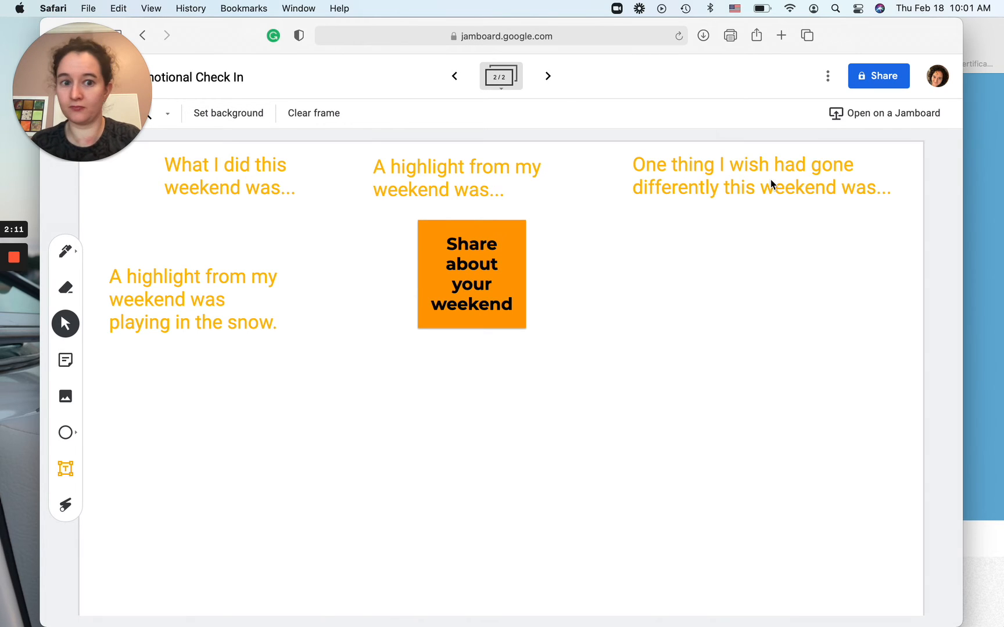
Step: Duplicate the 'What I did this weekend was...' heading and move the copy below the third heading
click(241, 182)
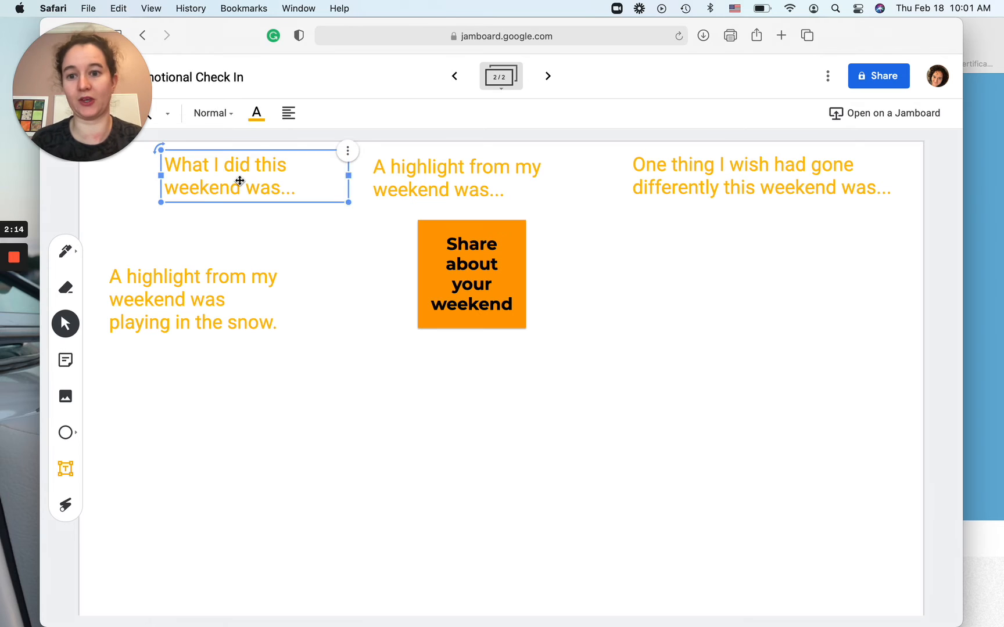
click(348, 152)
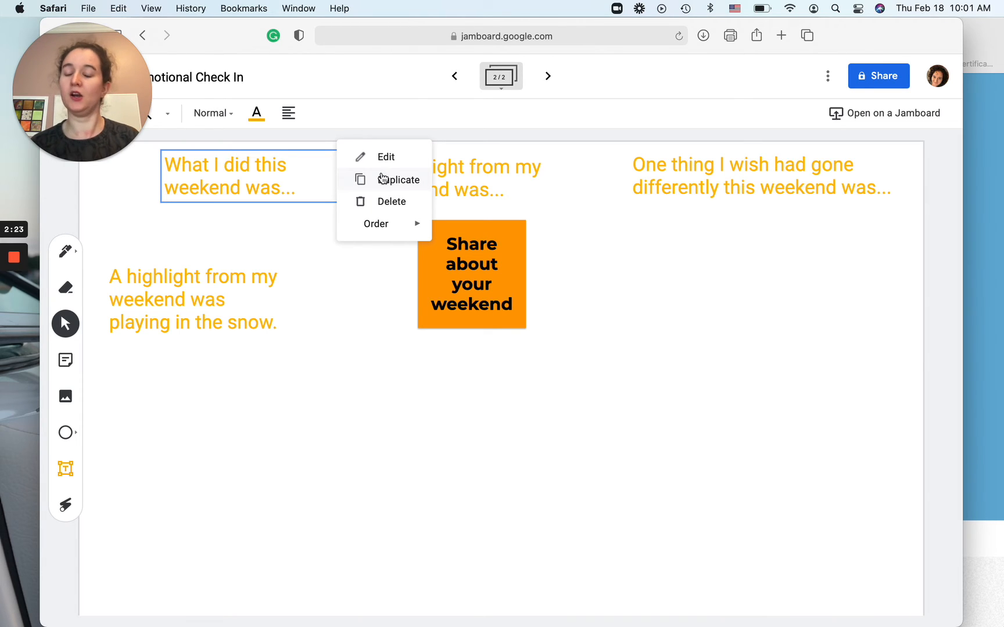
click(382, 179)
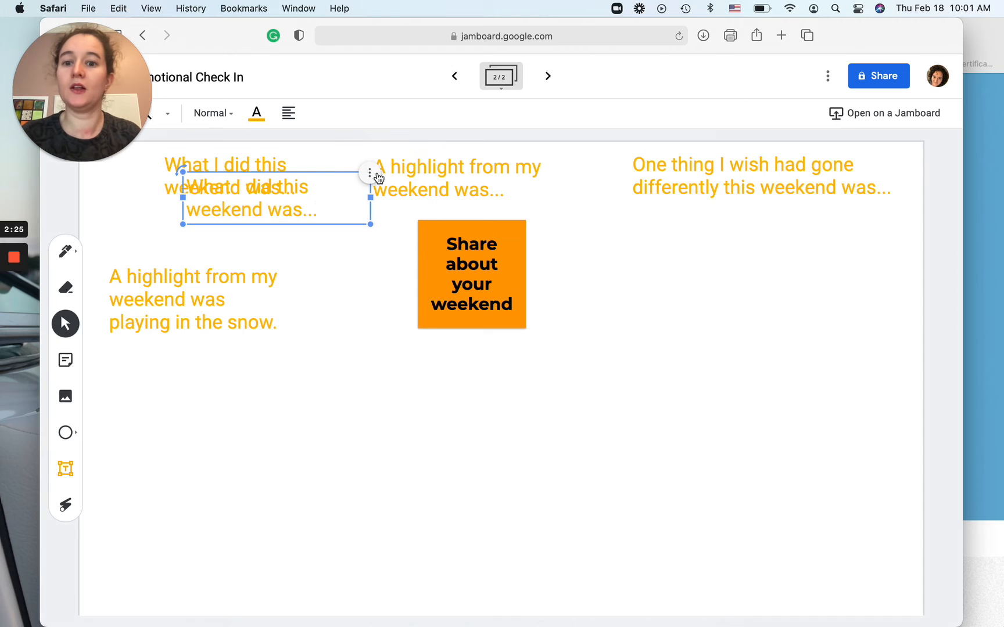
drag(314, 207, 739, 286)
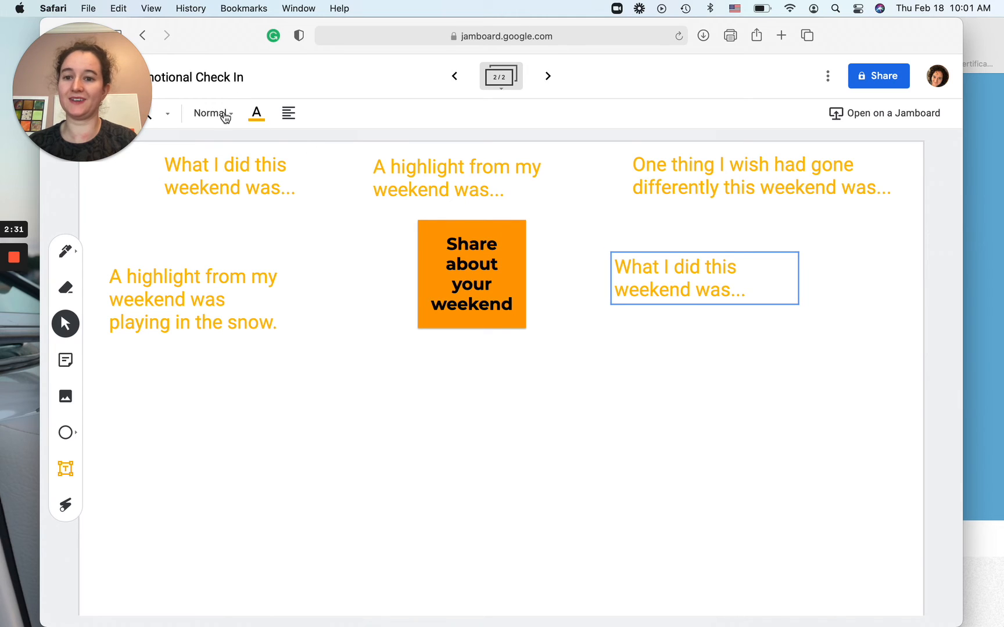
Step: Set the copied text's colour to teal and its style to Caption
click(258, 117)
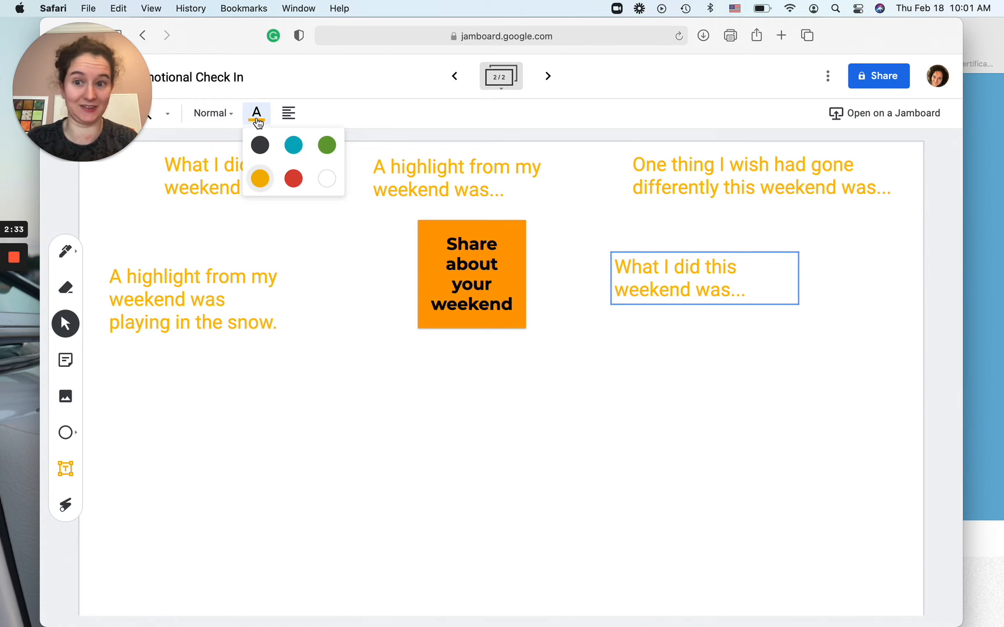
click(259, 178)
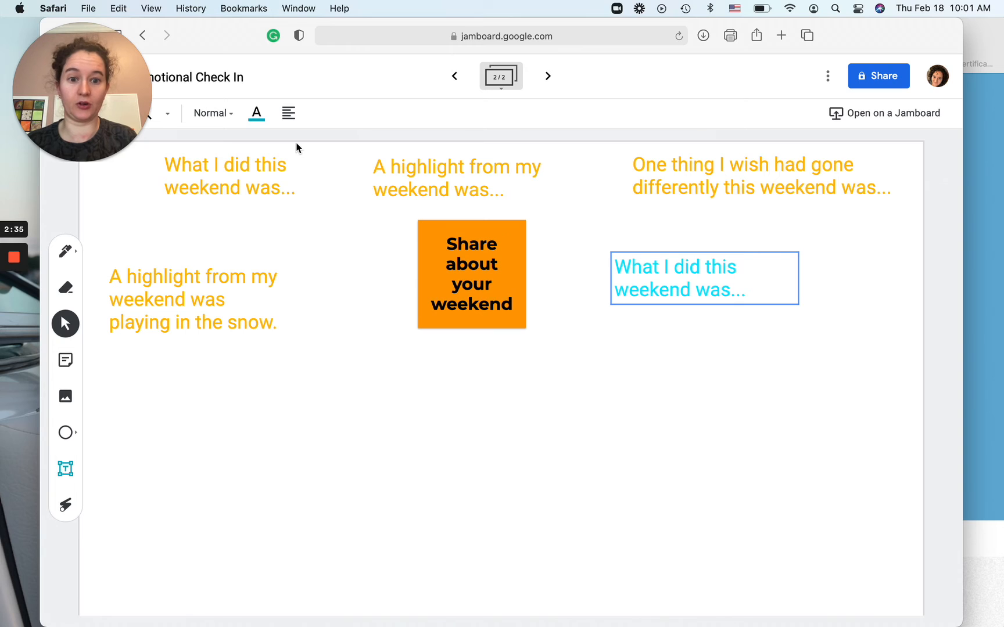
click(709, 272)
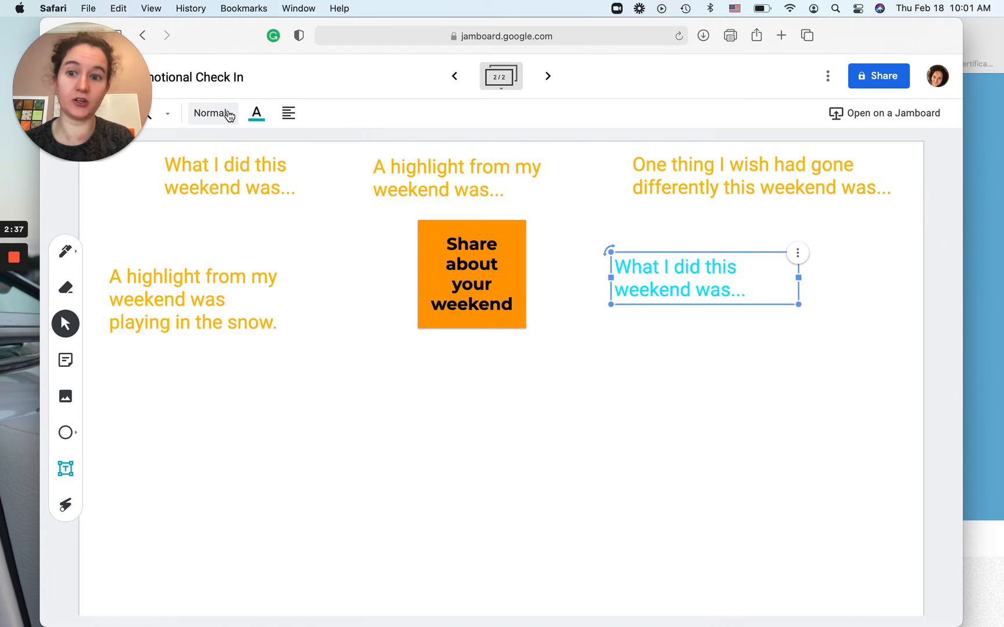
click(212, 119)
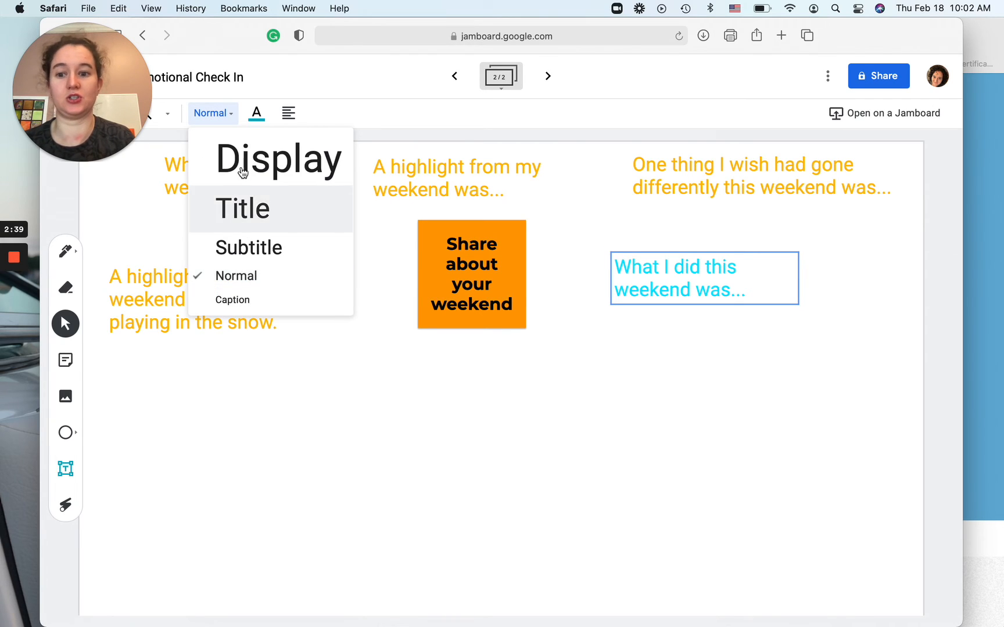
click(235, 300)
Step: Edit the teal copy to read 'What I did this weekend was go to the park and scoot, eat ice cream in teh snow, played zelda on switch and ate cookies it was awesome'
click(645, 264)
click(646, 277)
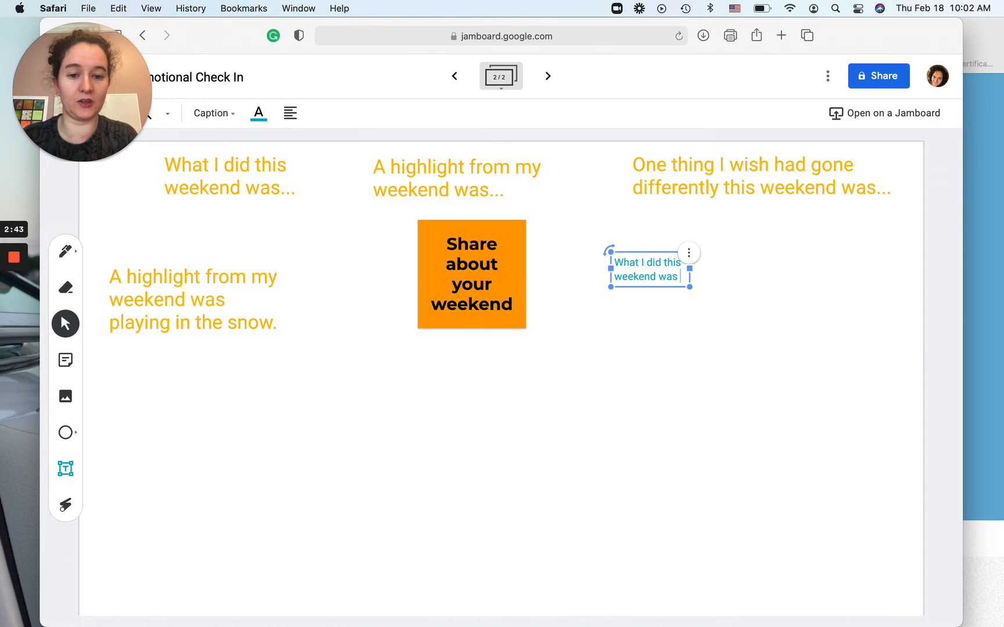
text(go to the)
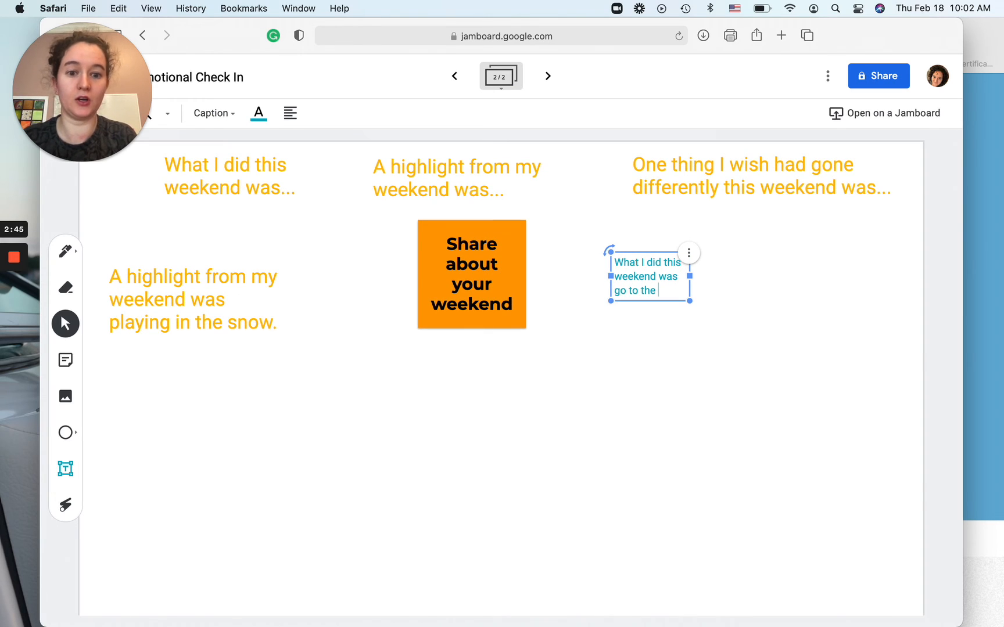
text( park and s)
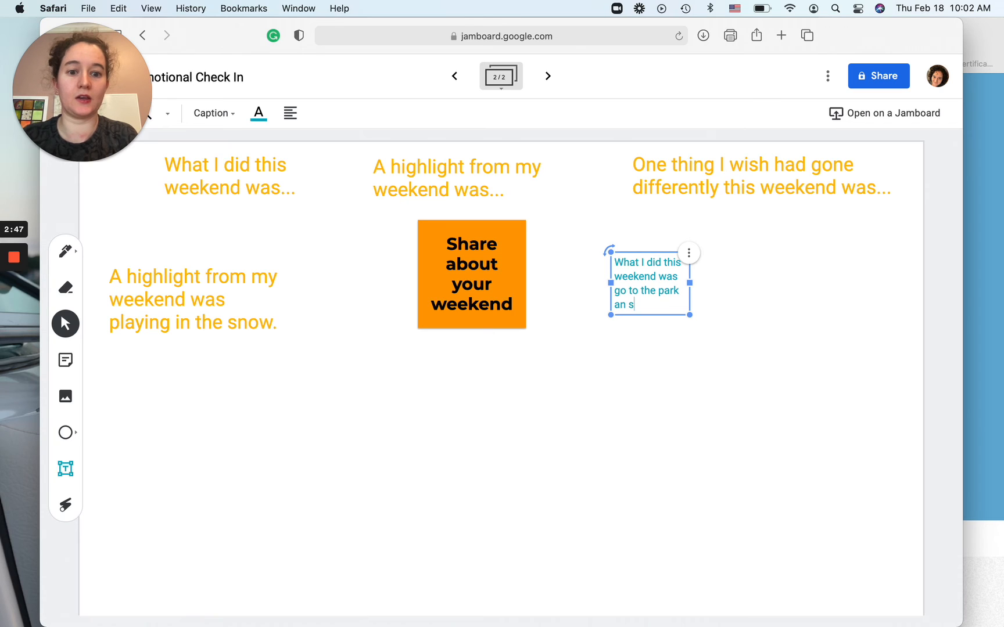
text(coot)
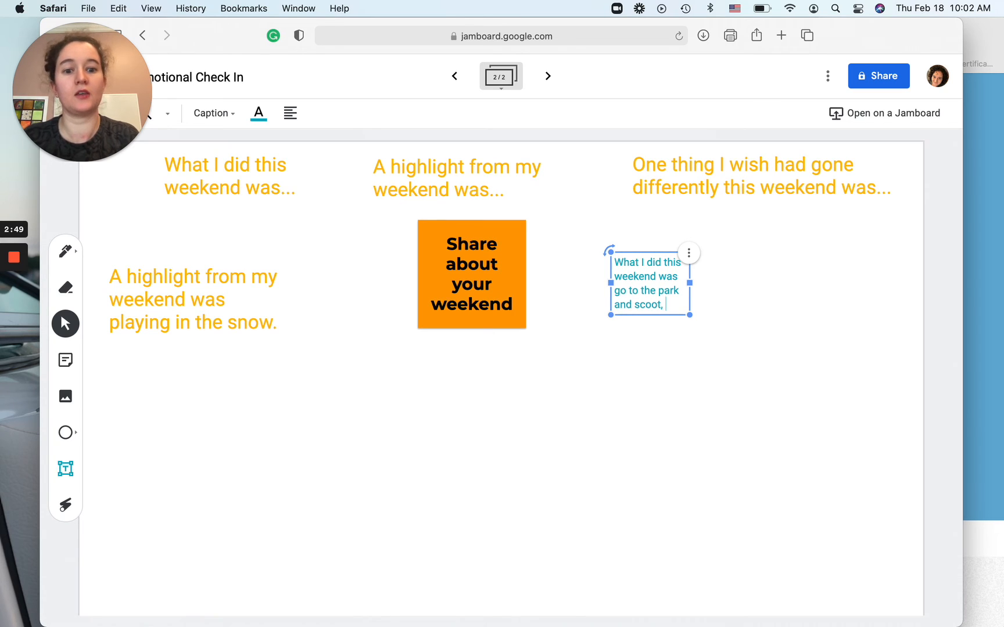
text(, eat ice cream in teh snow)
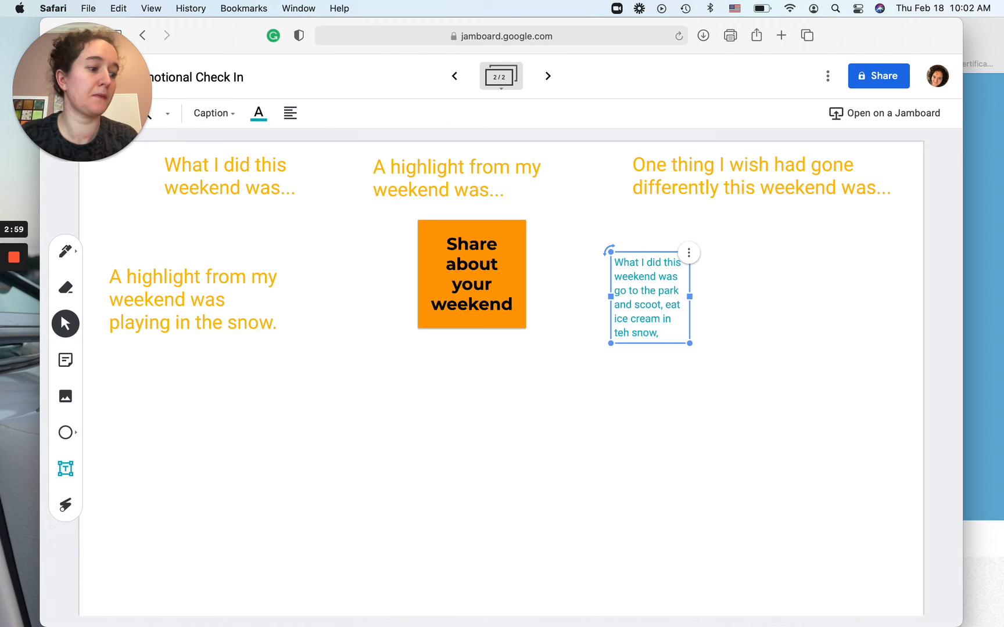
text(, playedzelda on )
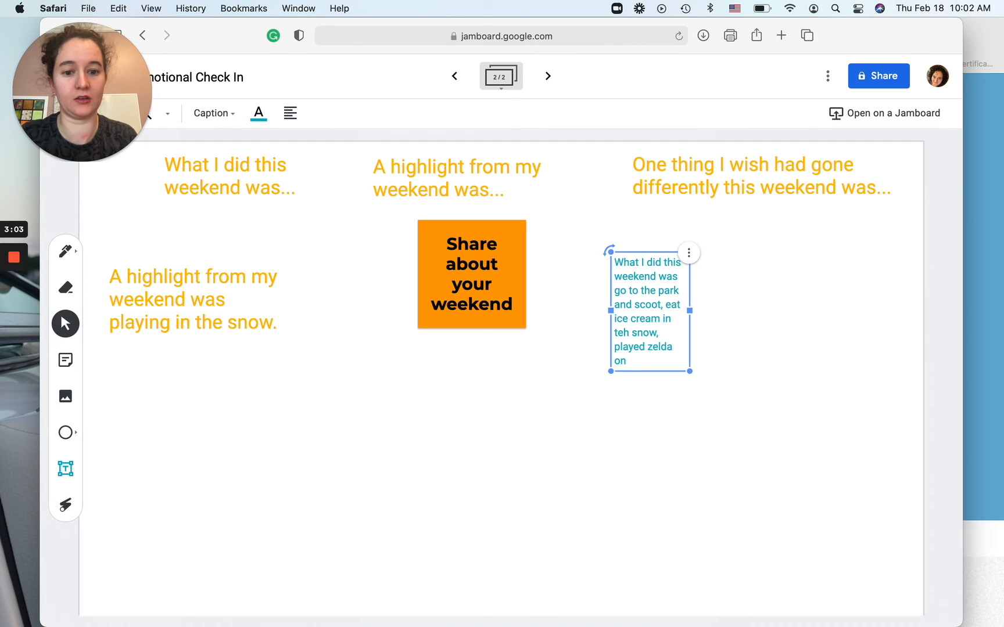
text(switch and )
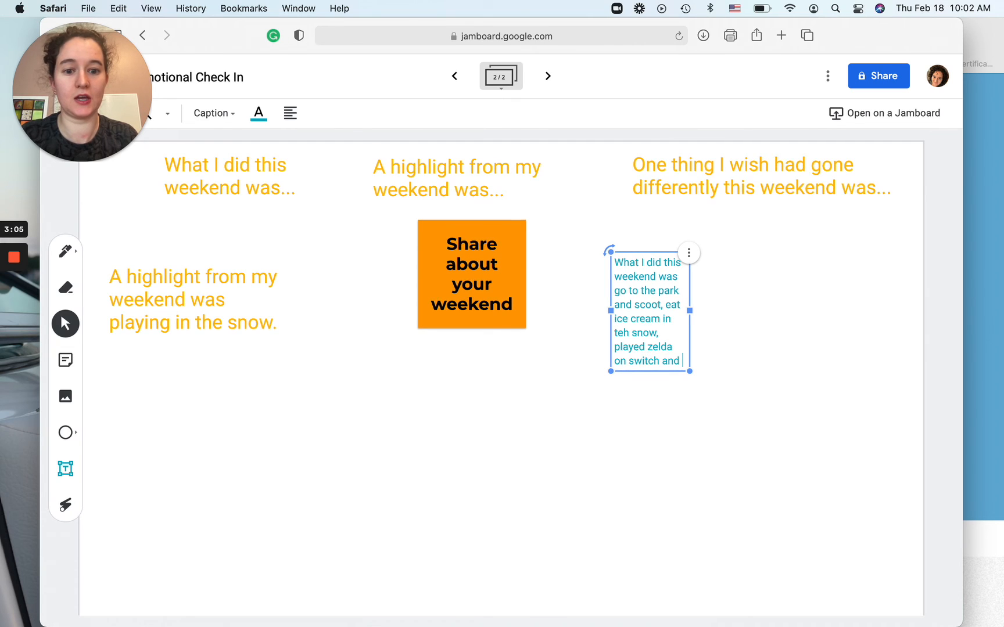
text(ate co)
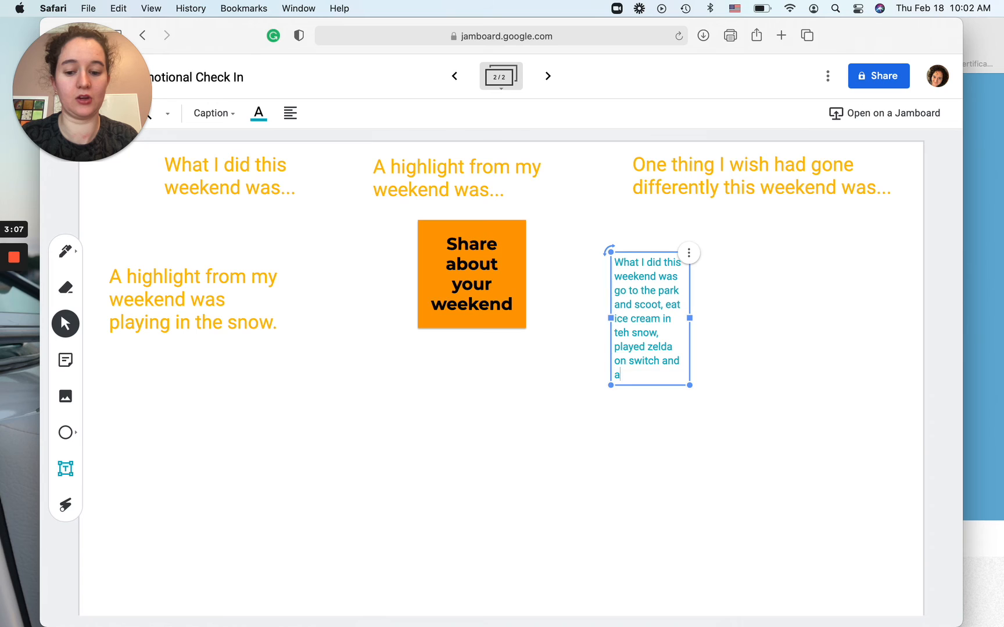
text(okei)
key(BackSpace)
key(BackSpace)
key(BackSpace)
text(kies.)
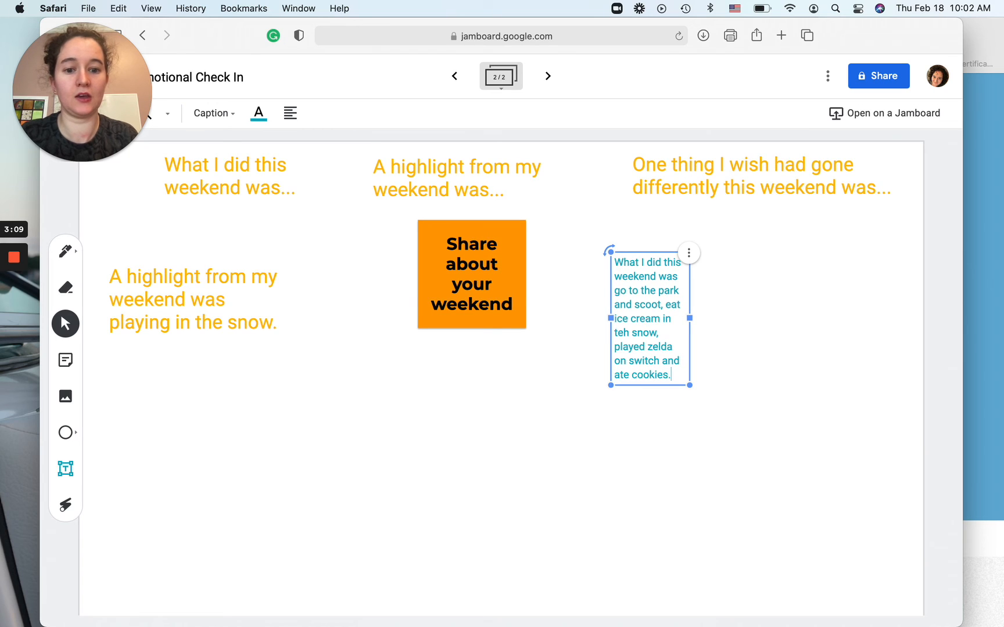
key(BackSpace)
text( it was awesome)
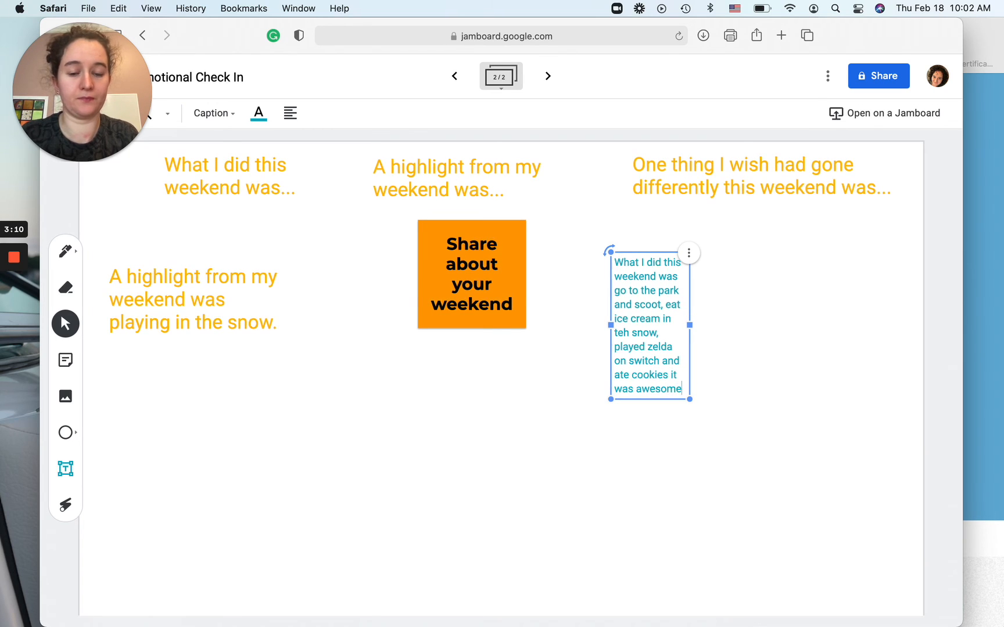
click(692, 323)
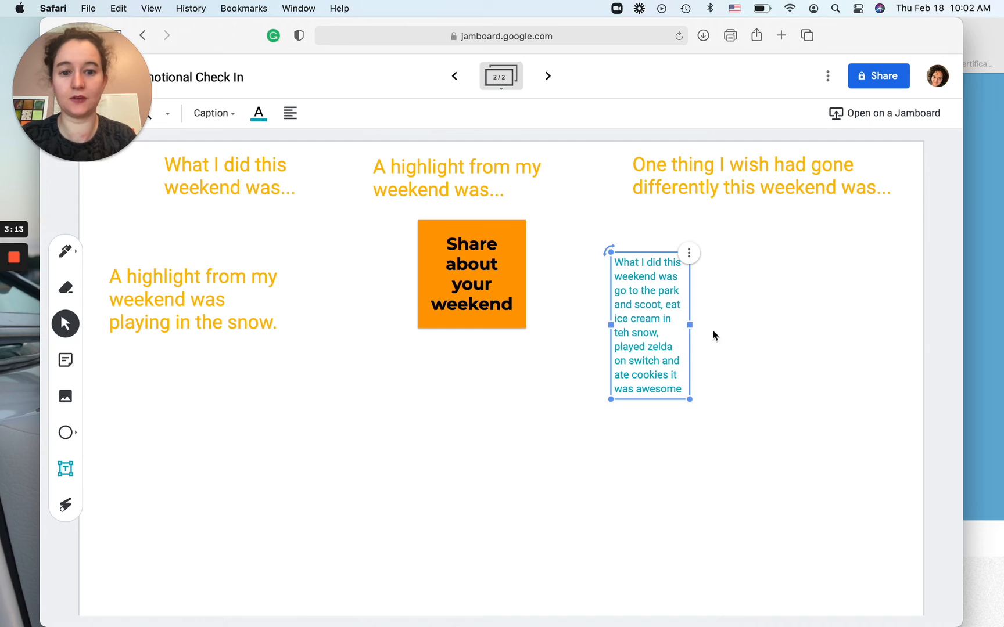
click(756, 356)
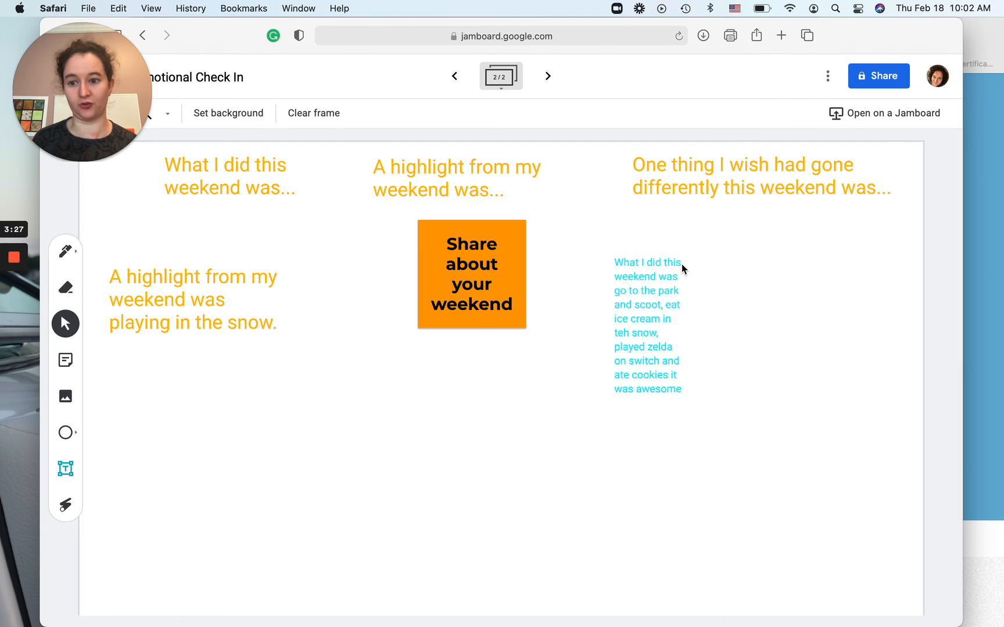
Step: Move the sample response up next to the orange sticky note and widen its text box to about the third heading's width
click(651, 315)
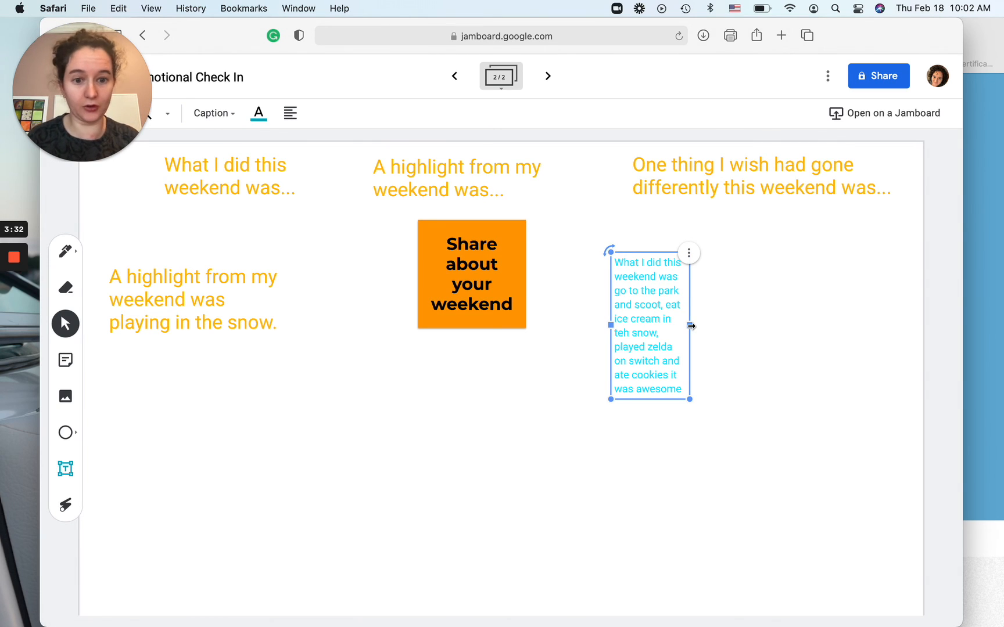
drag(643, 284, 611, 261)
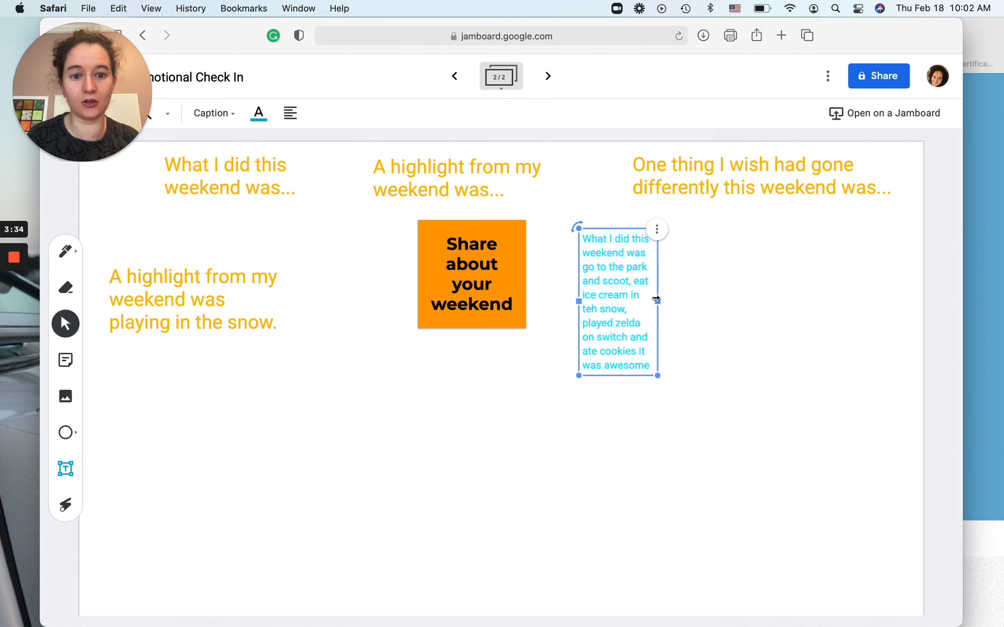
drag(657, 299, 845, 264)
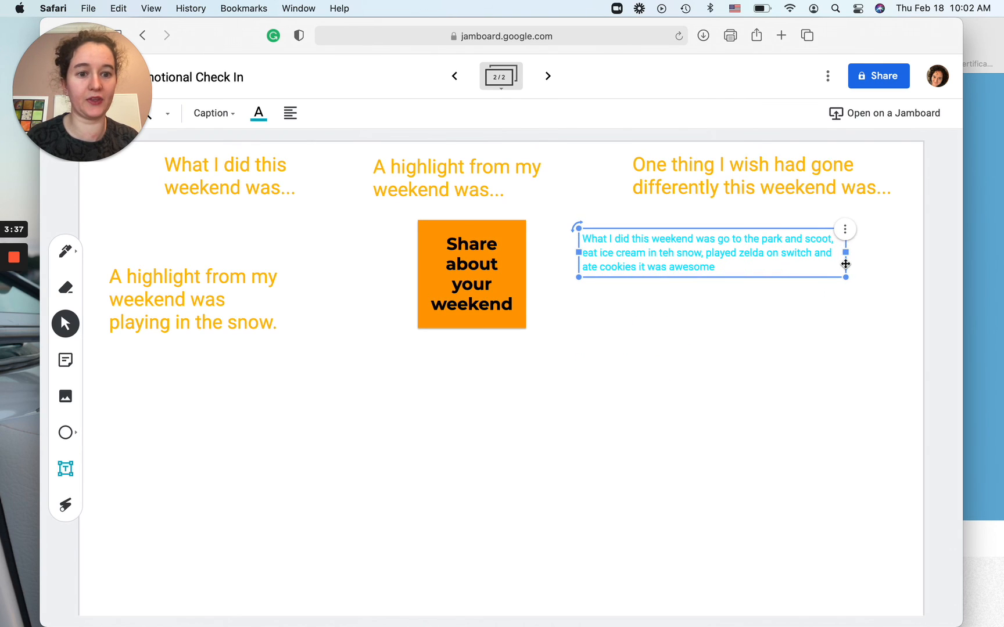
click(674, 353)
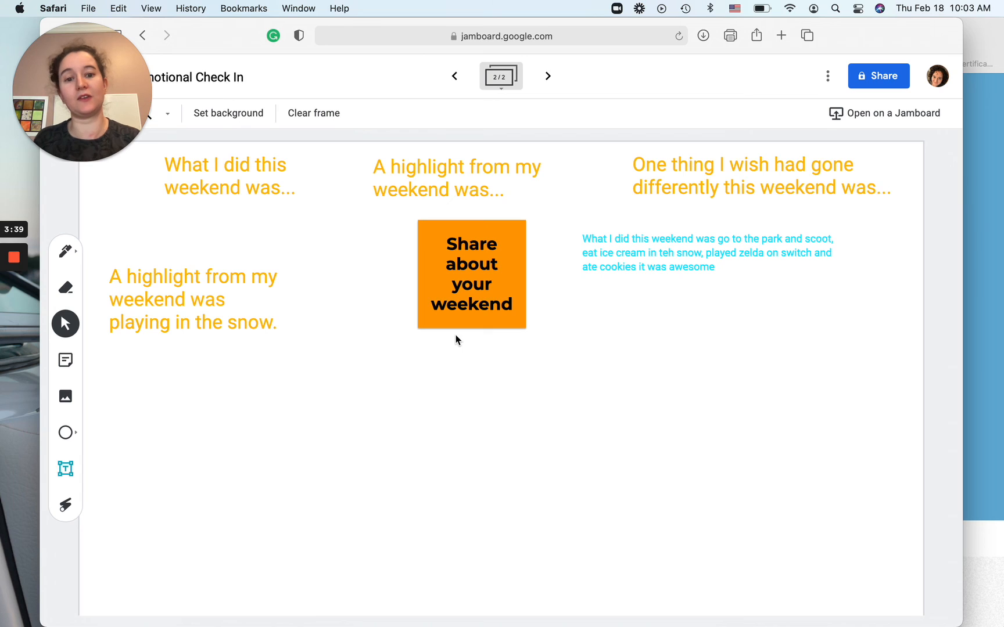